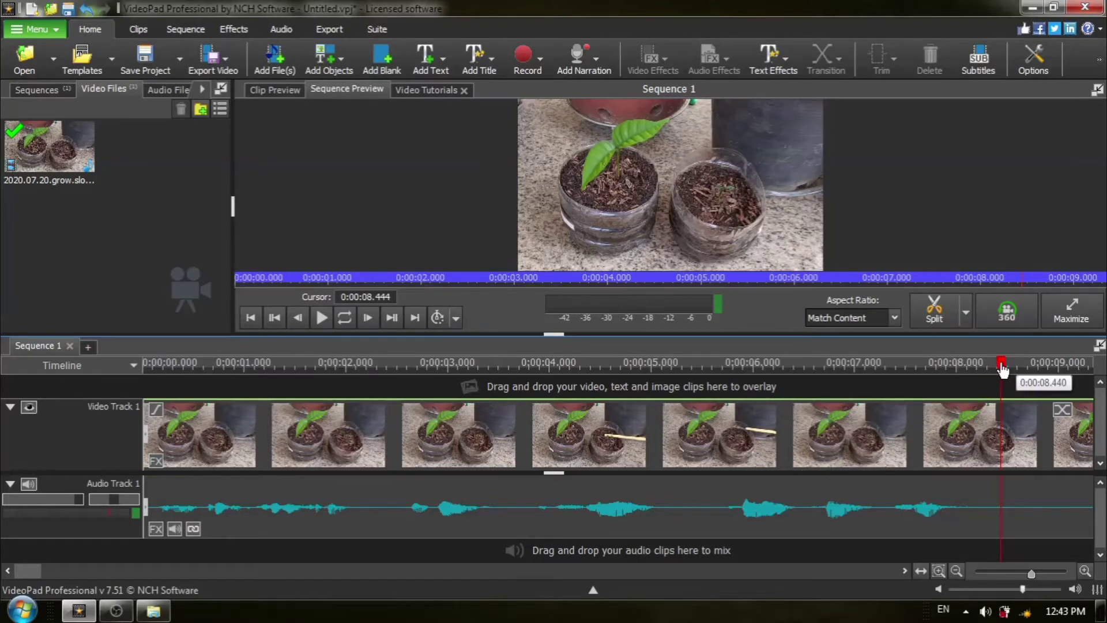
Split the clip at 0:00:05.781 and 0:00:06.410, isolating a 0.63-second word
left_click_drag(1001, 369, 729, 424)
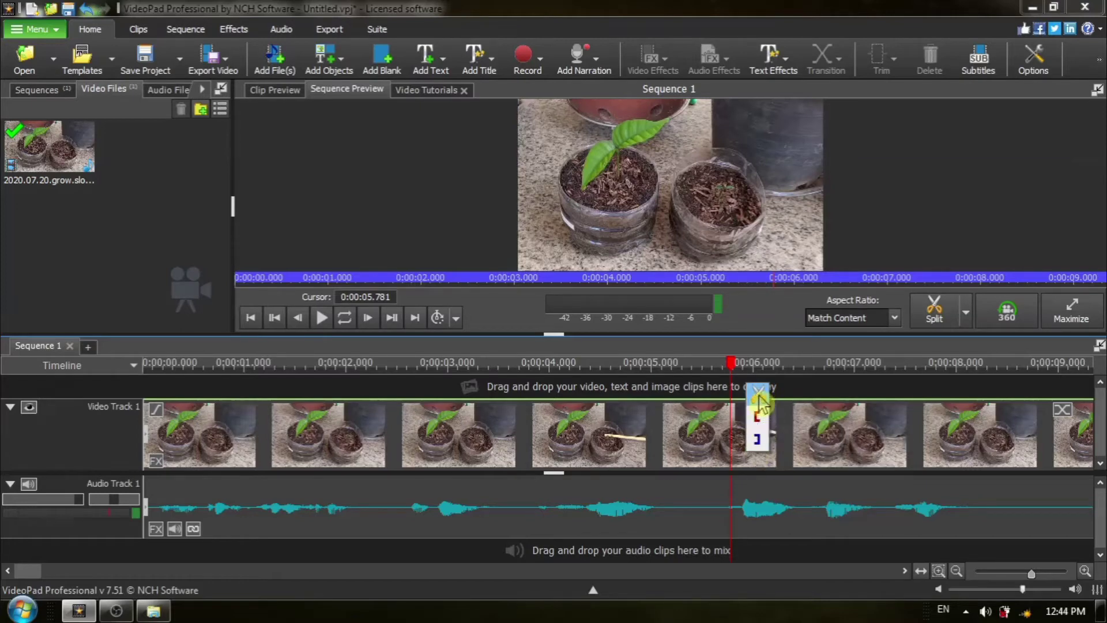
left_click(758, 400)
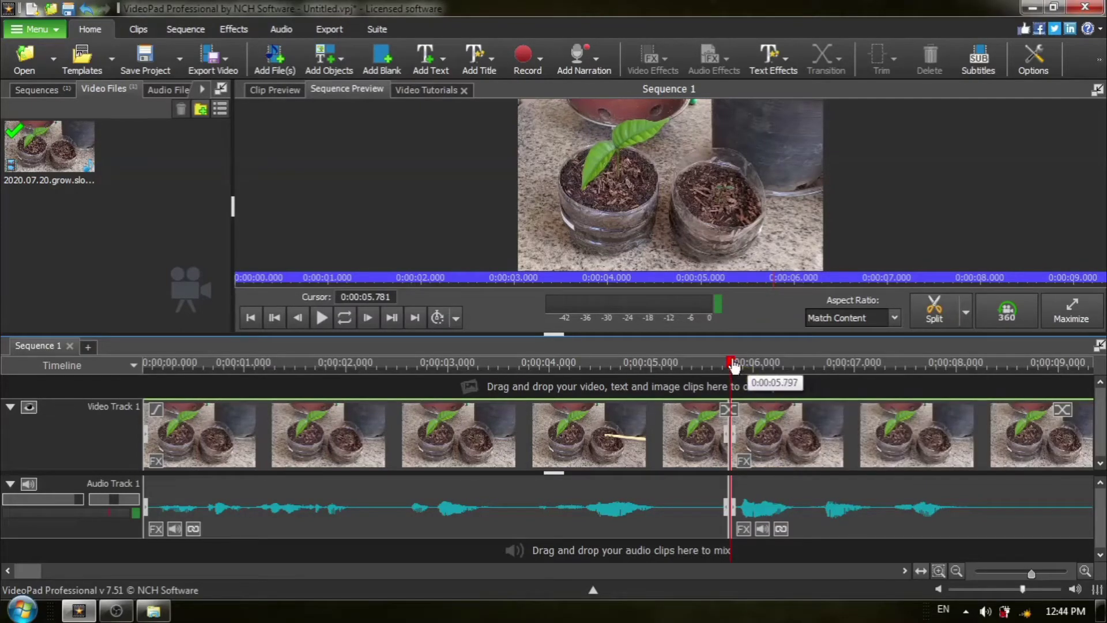
left_click_drag(734, 366, 795, 382)
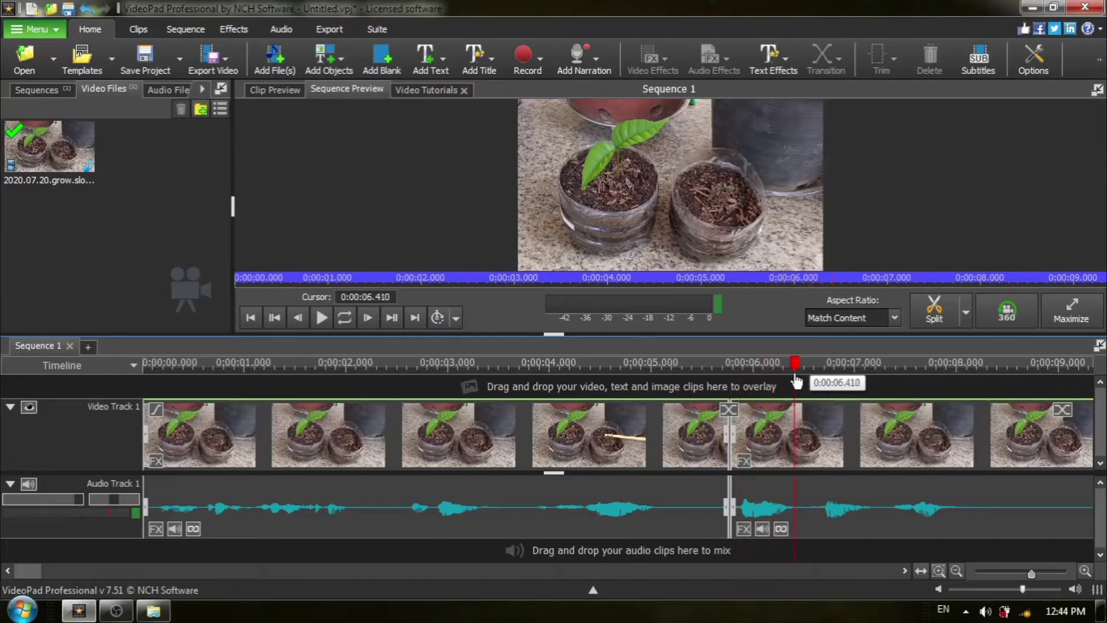
mouse_move(822, 354)
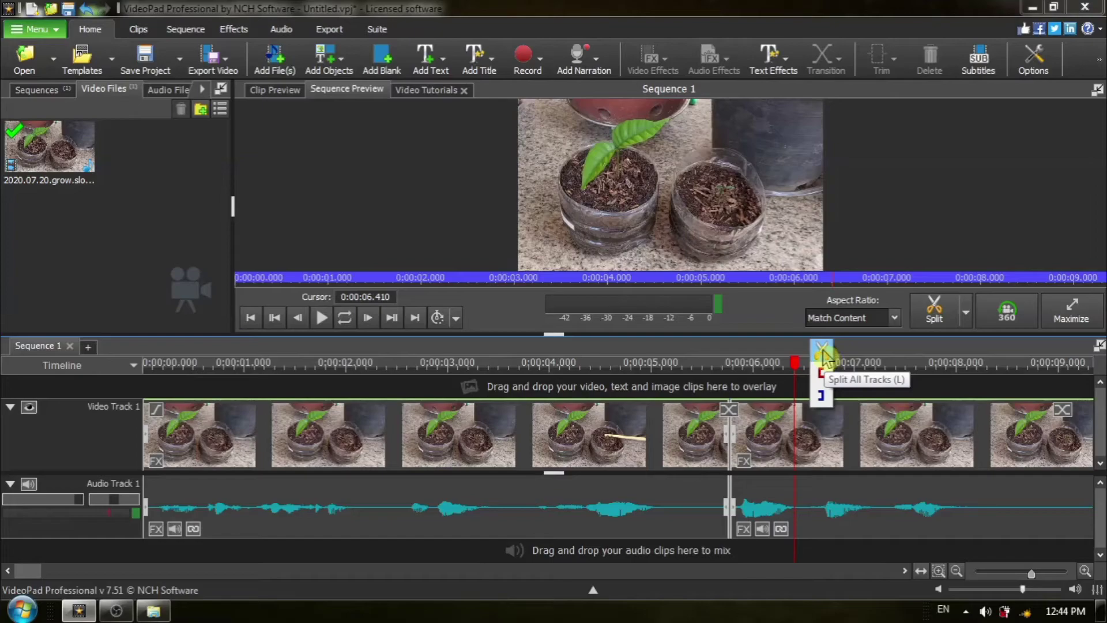
left_click(823, 354)
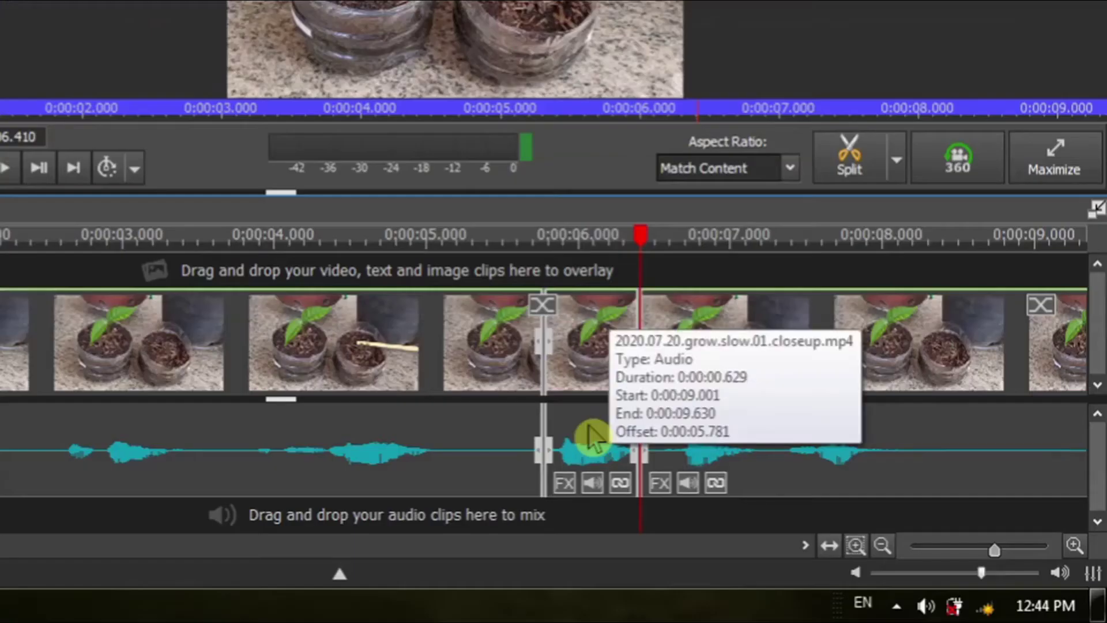
Change the isolated audio piece's speed to 85% with 'Keep audio pitch unchanged' off
left_click(761, 499)
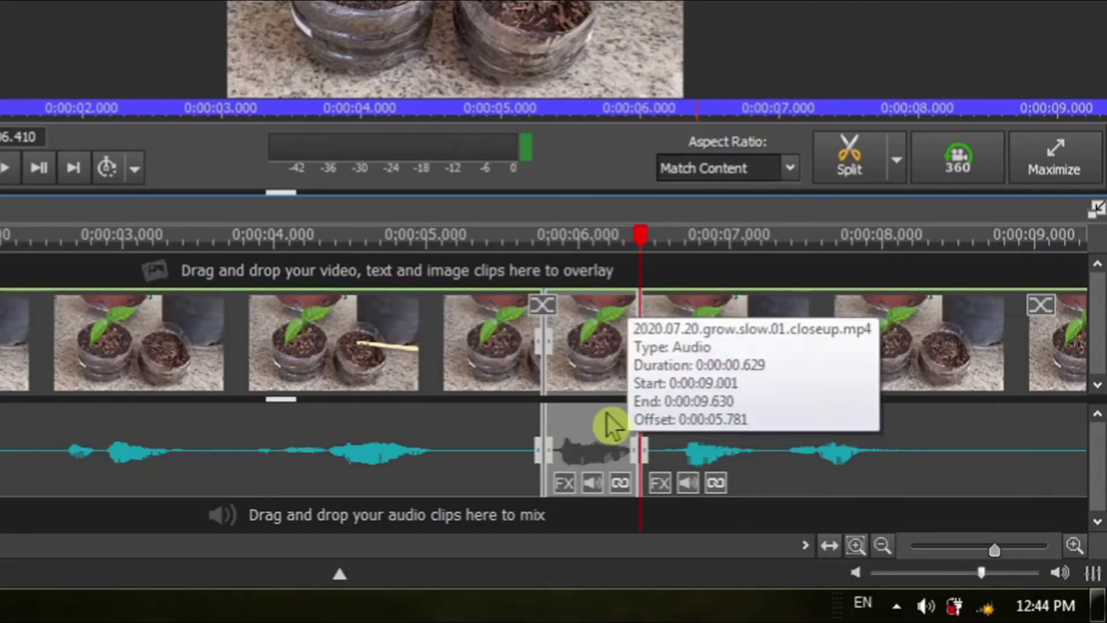
right_click(610, 425)
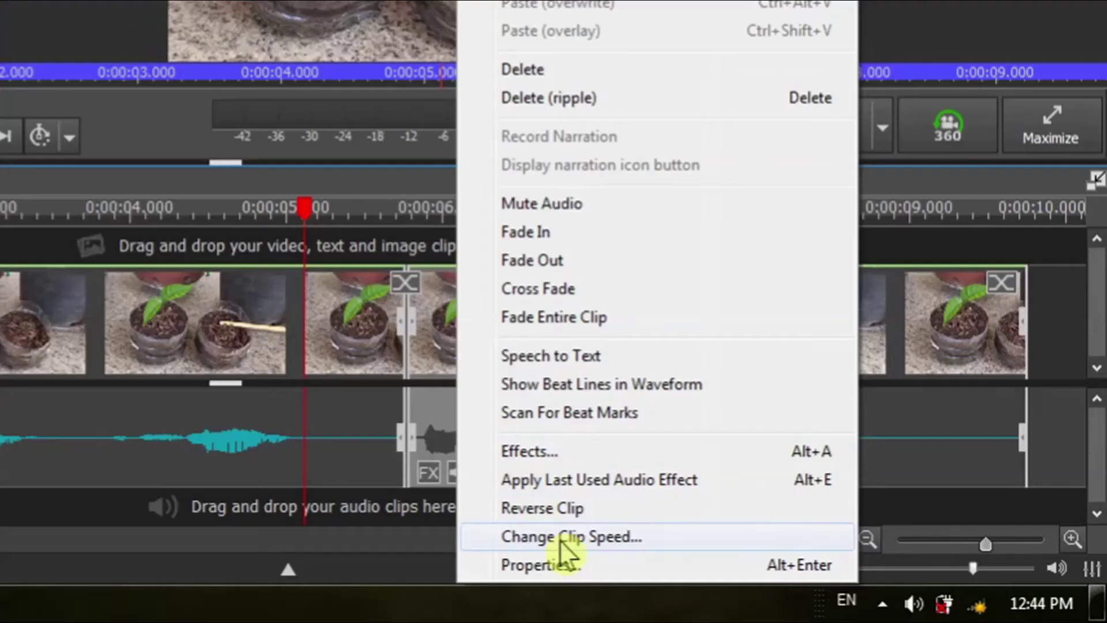
left_click(561, 536)
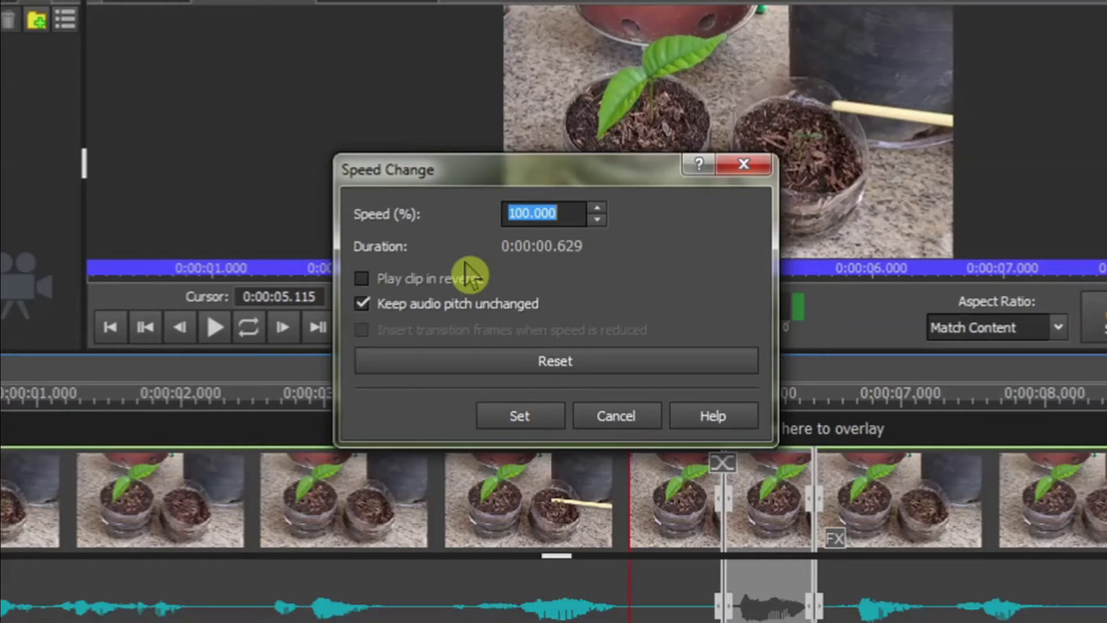
type("85")
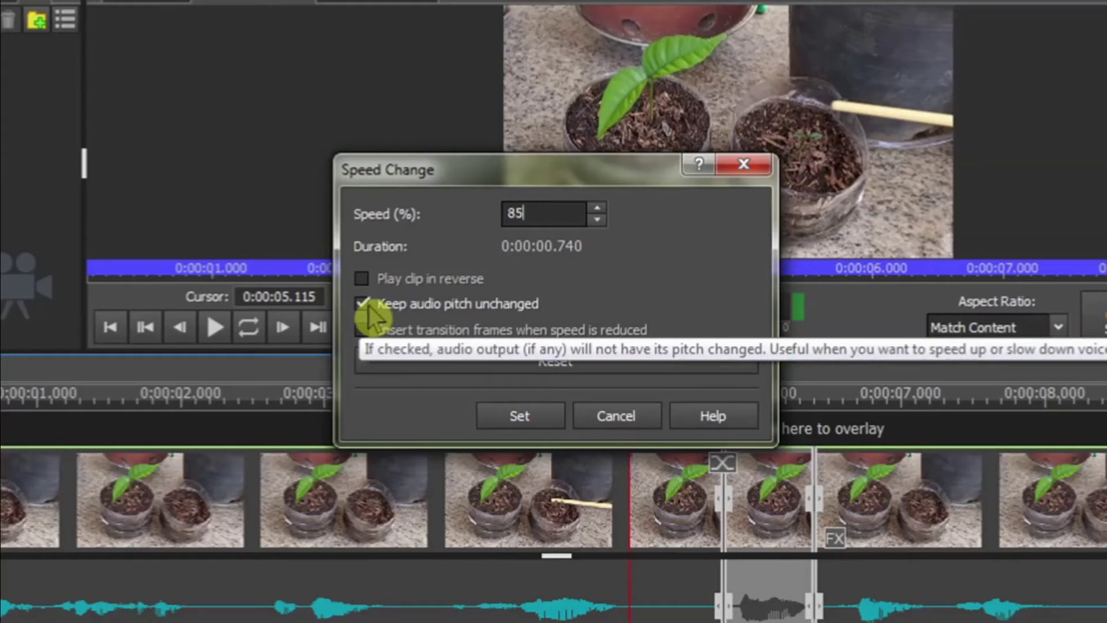
left_click(362, 304)
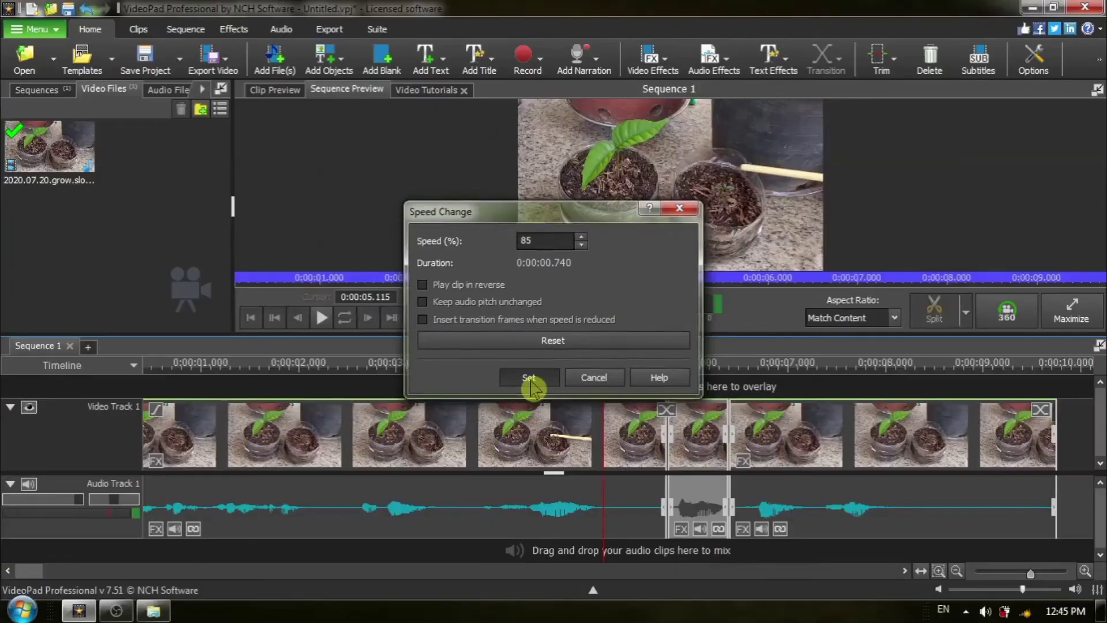
left_click(520, 417)
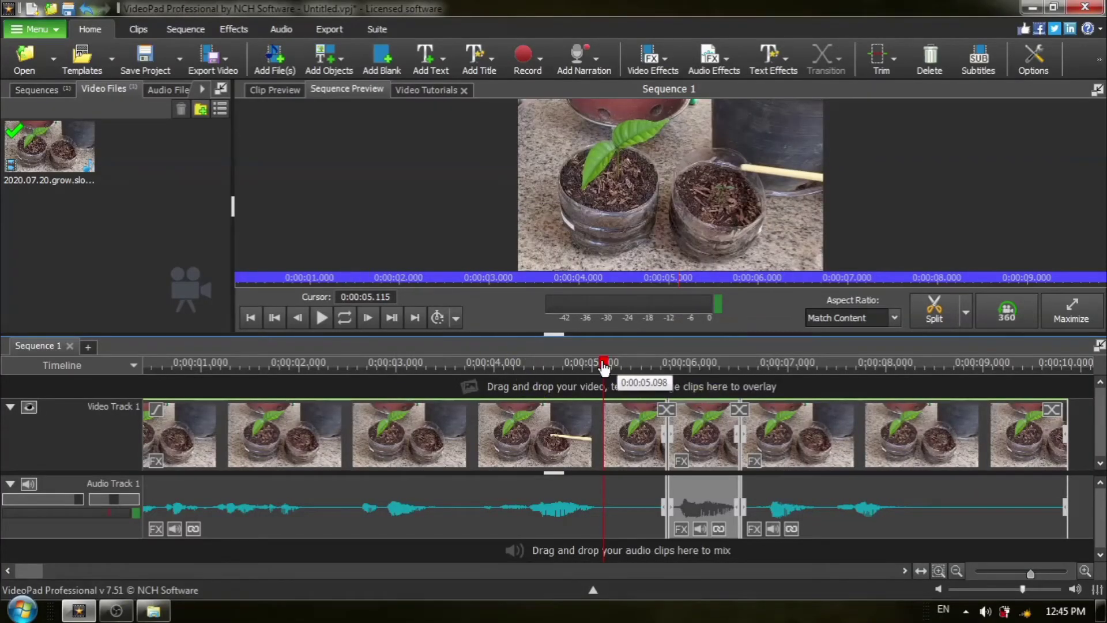
left_click_drag(603, 364, 378, 400)
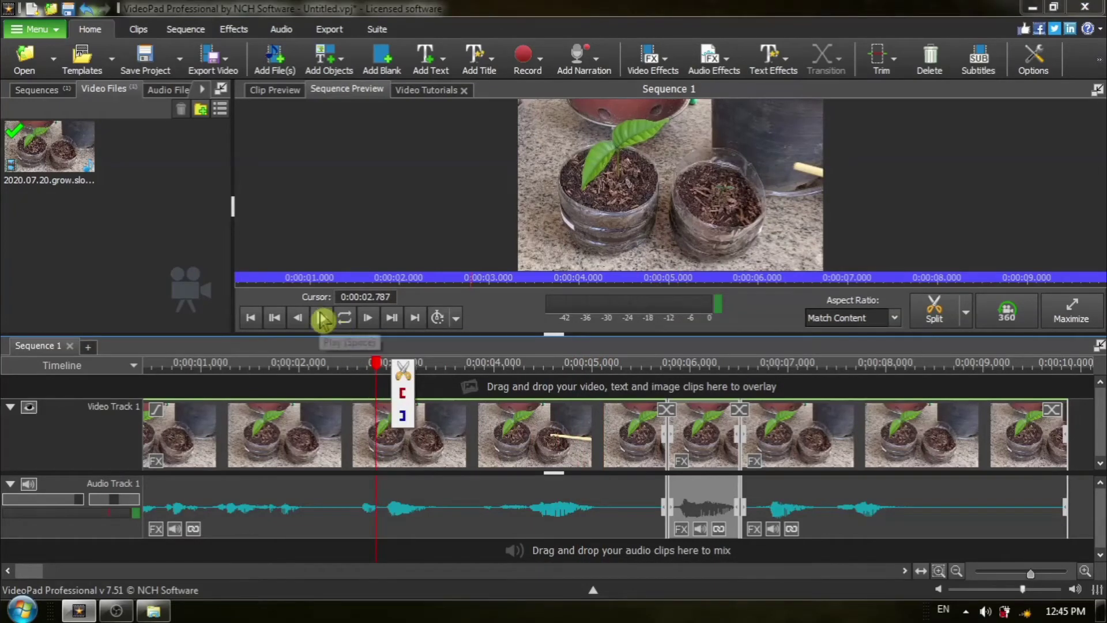
left_click(322, 319)
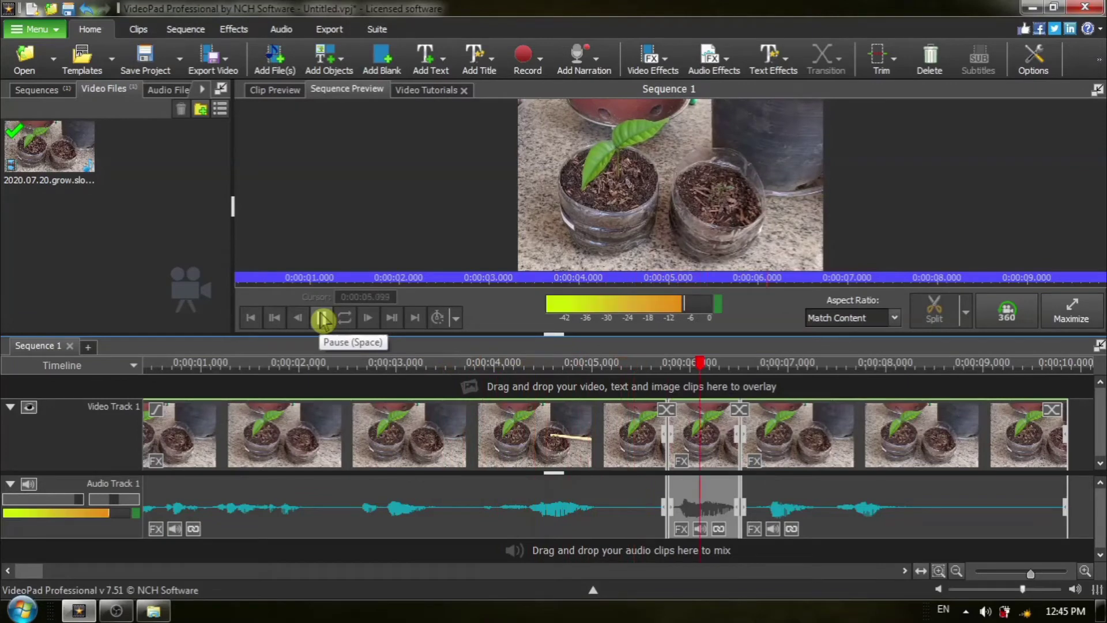
left_click(321, 320)
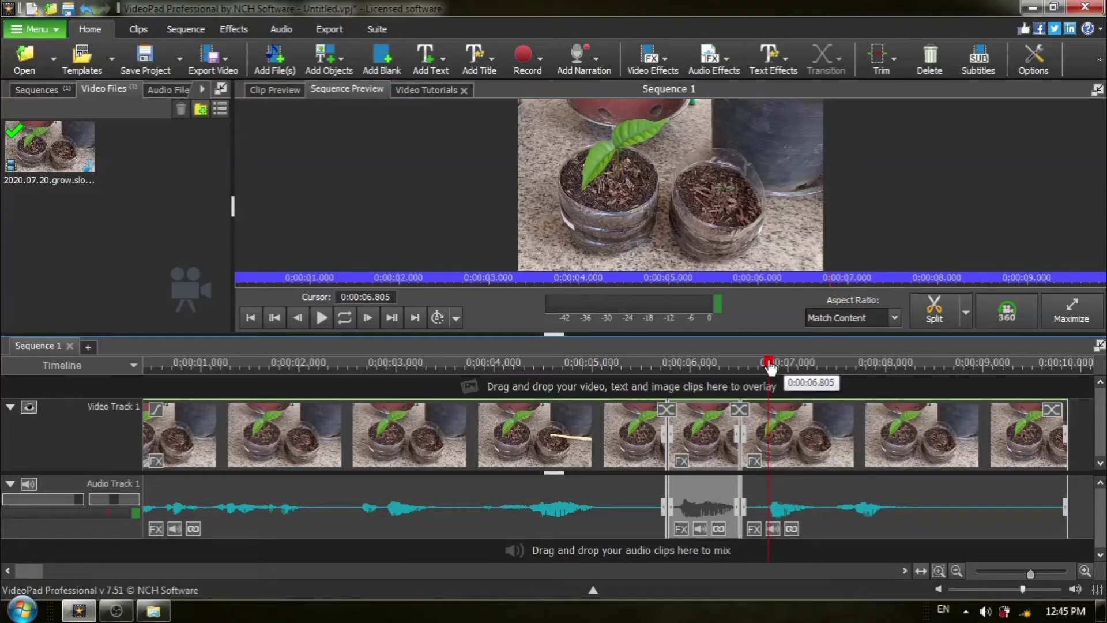
Split the clip at about 6.8 and 7.2 seconds to isolate the next word
left_click(769, 366)
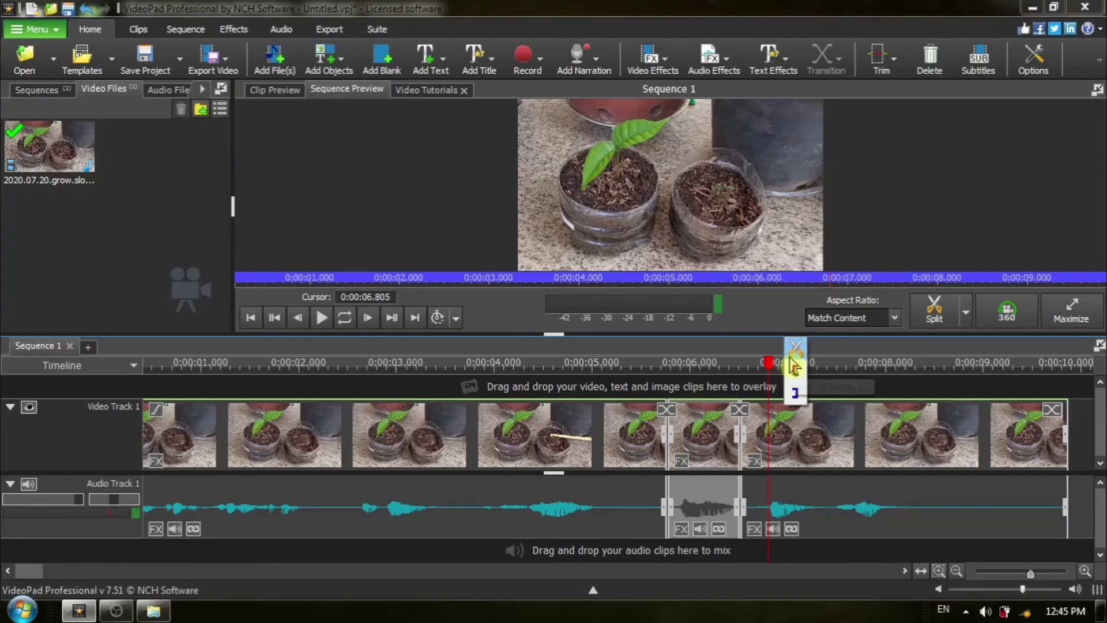
left_click(795, 353)
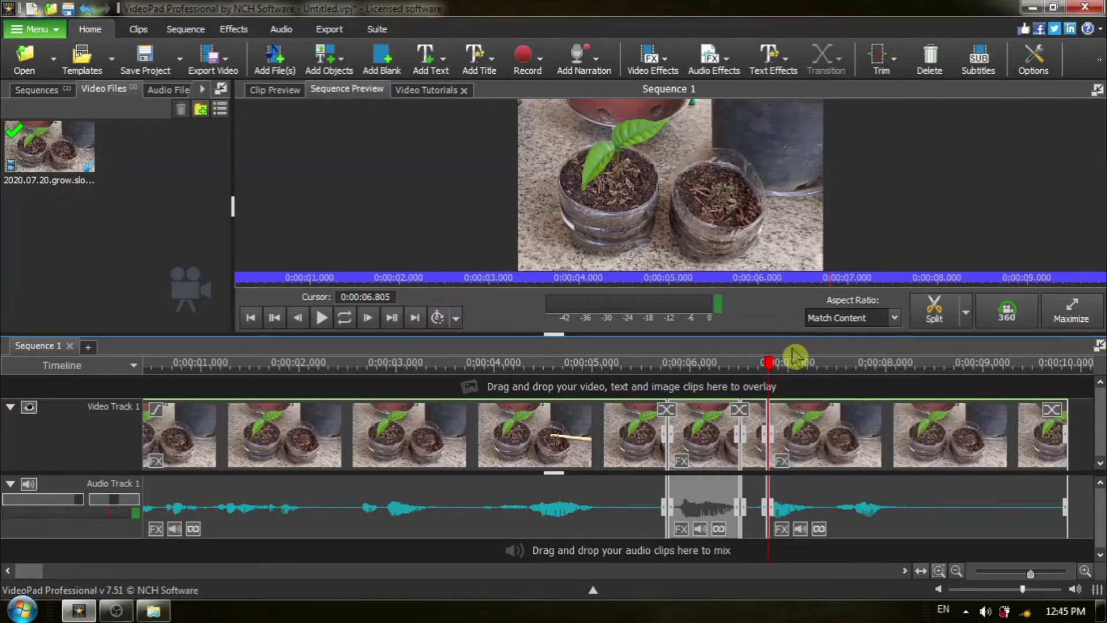
left_click(798, 365)
left_click_drag(798, 365, 812, 366)
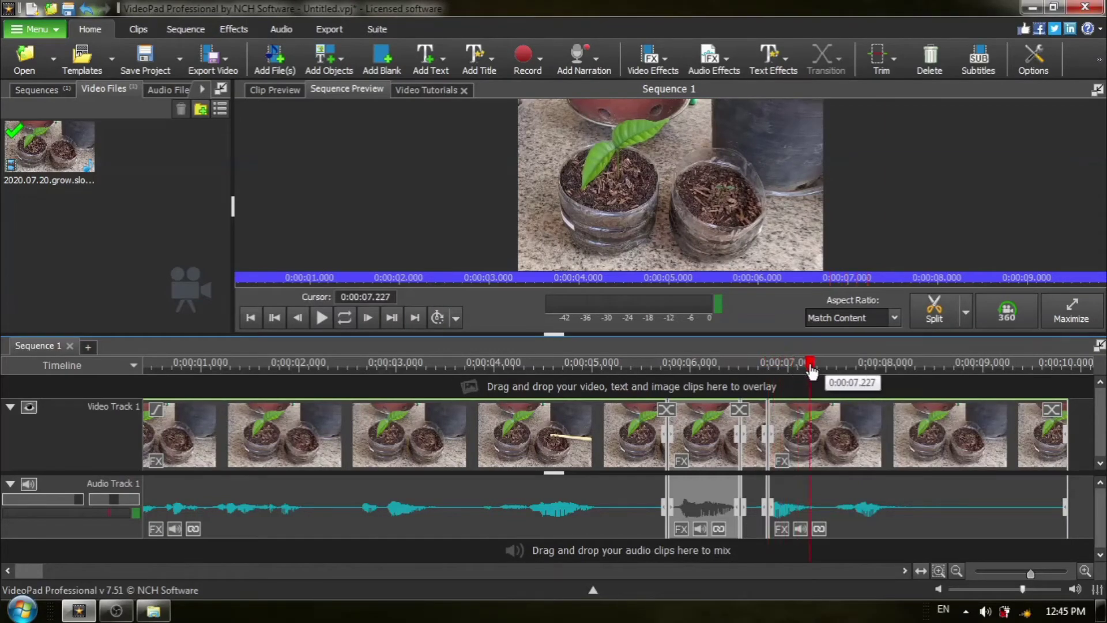
mouse_move(813, 364)
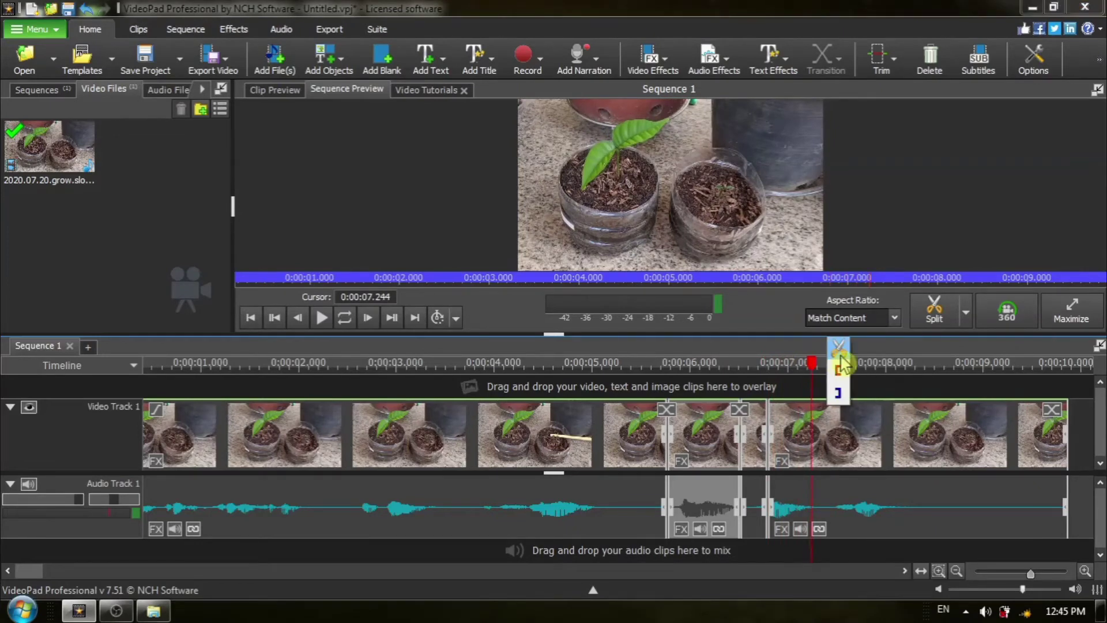
left_click(837, 358)
Slow the newly isolated audio piece to 75% with 'Keep audio pitch unchanged' off
left_click(794, 499)
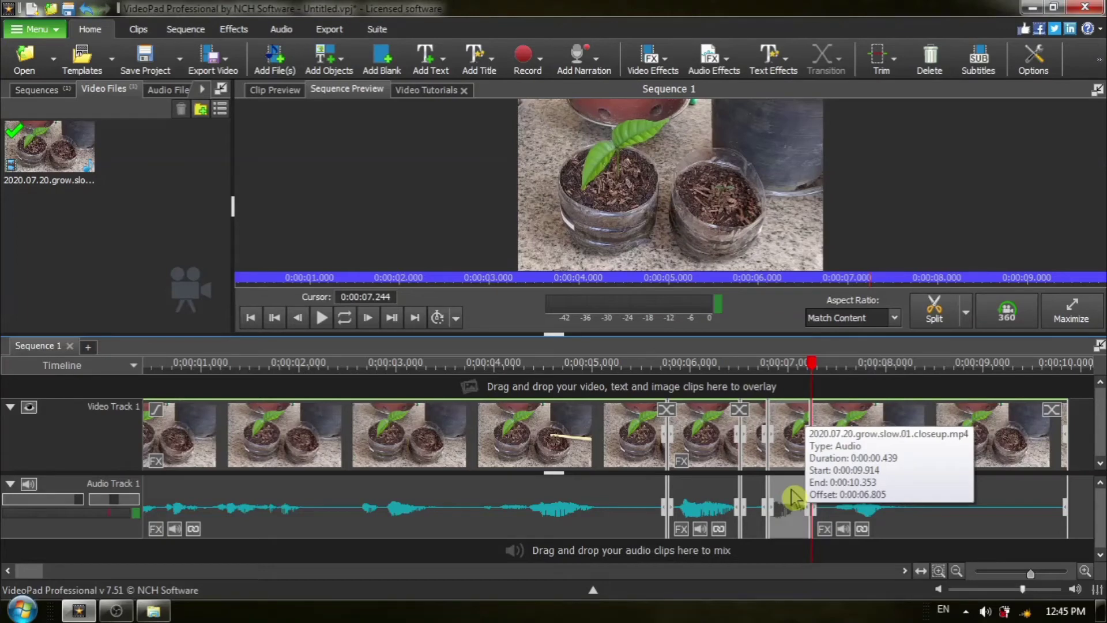
right_click(793, 498)
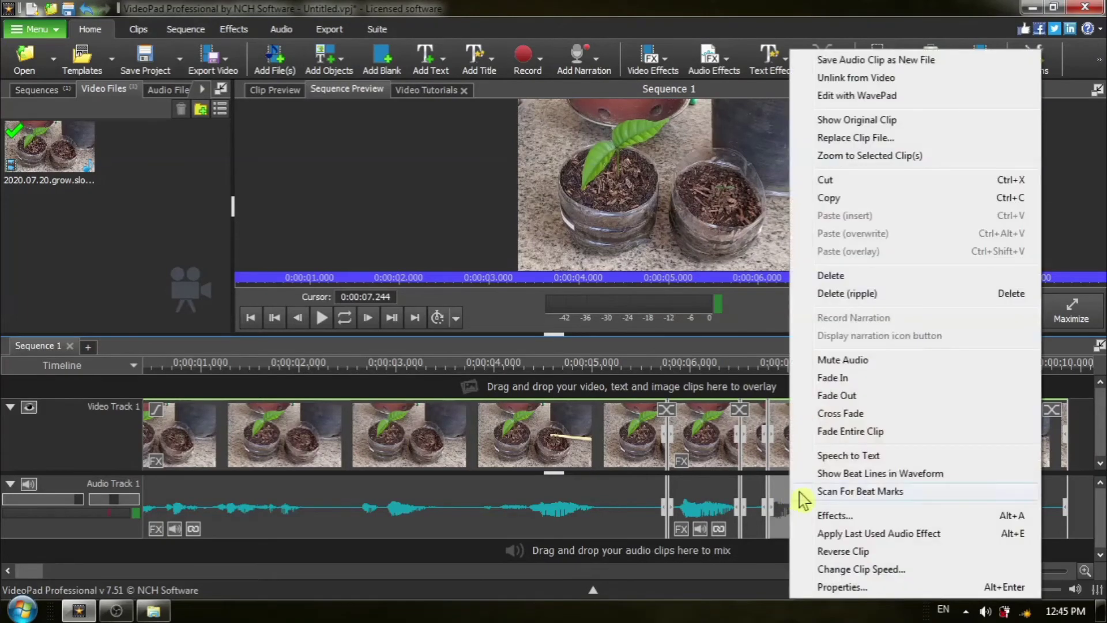
left_click(862, 569)
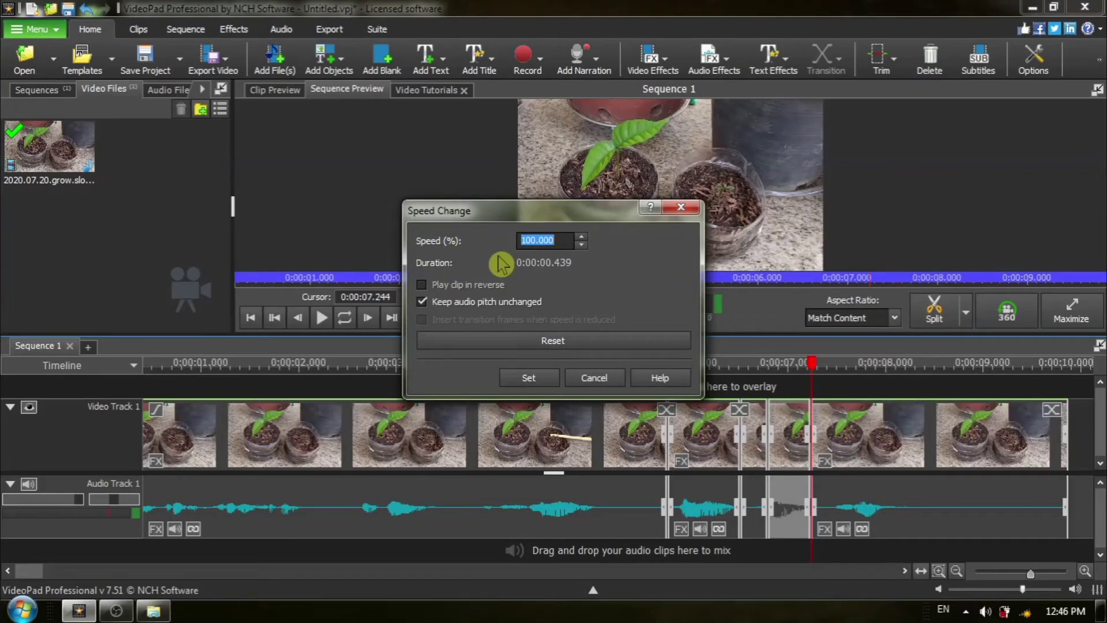
type("75")
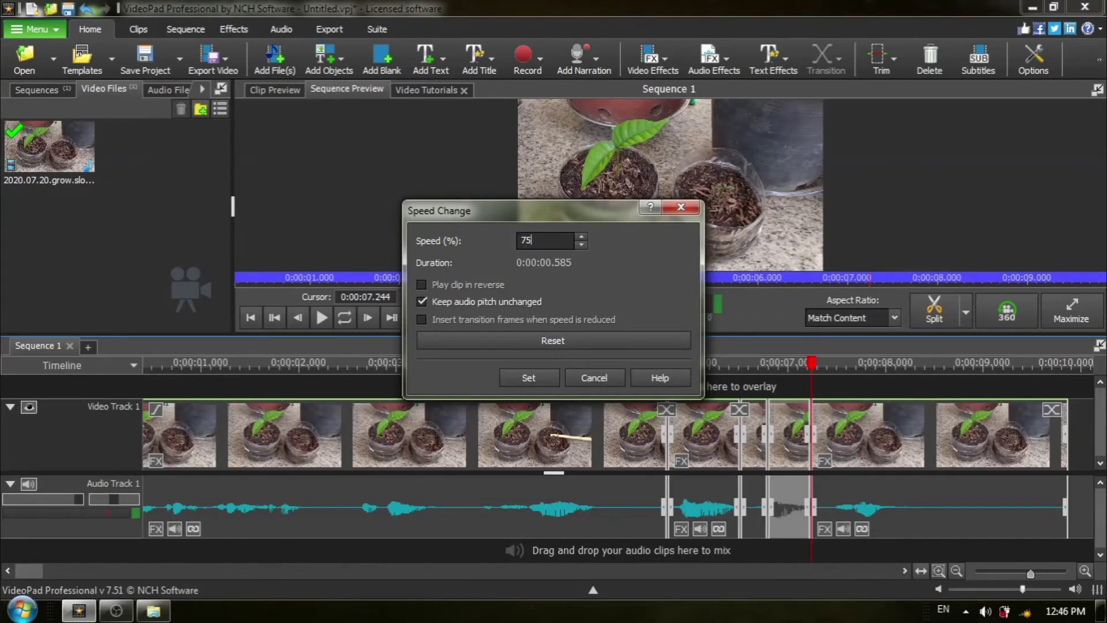
left_click(424, 303)
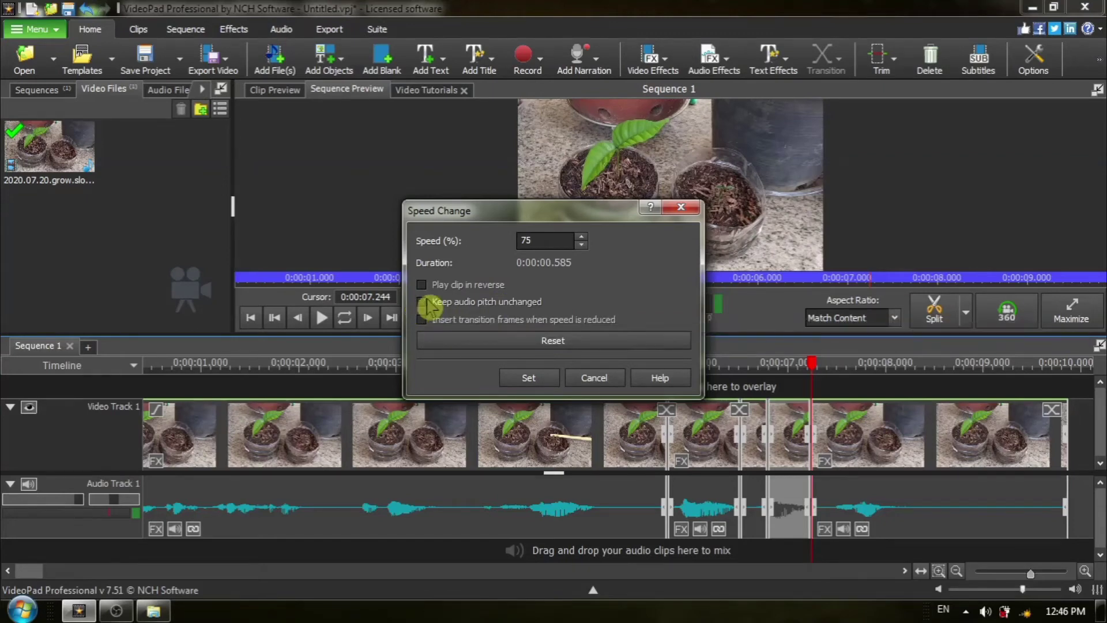
left_click(545, 382)
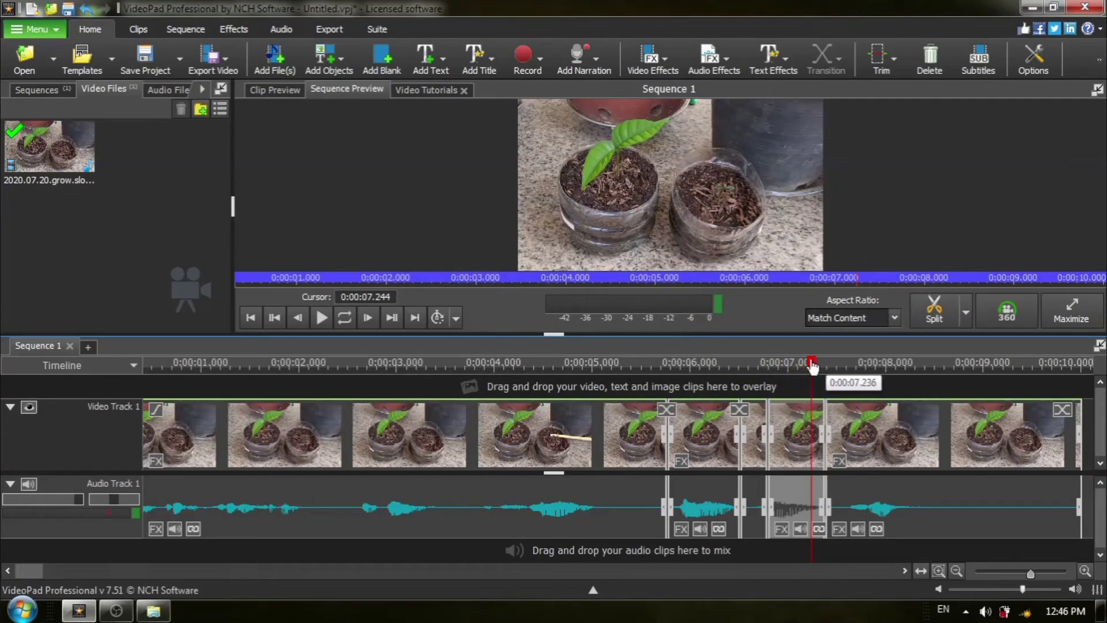
Split all tracks at about 7.6 and 8.28 seconds to isolate the next word
left_click(830, 371)
left_click_drag(831, 370, 847, 371)
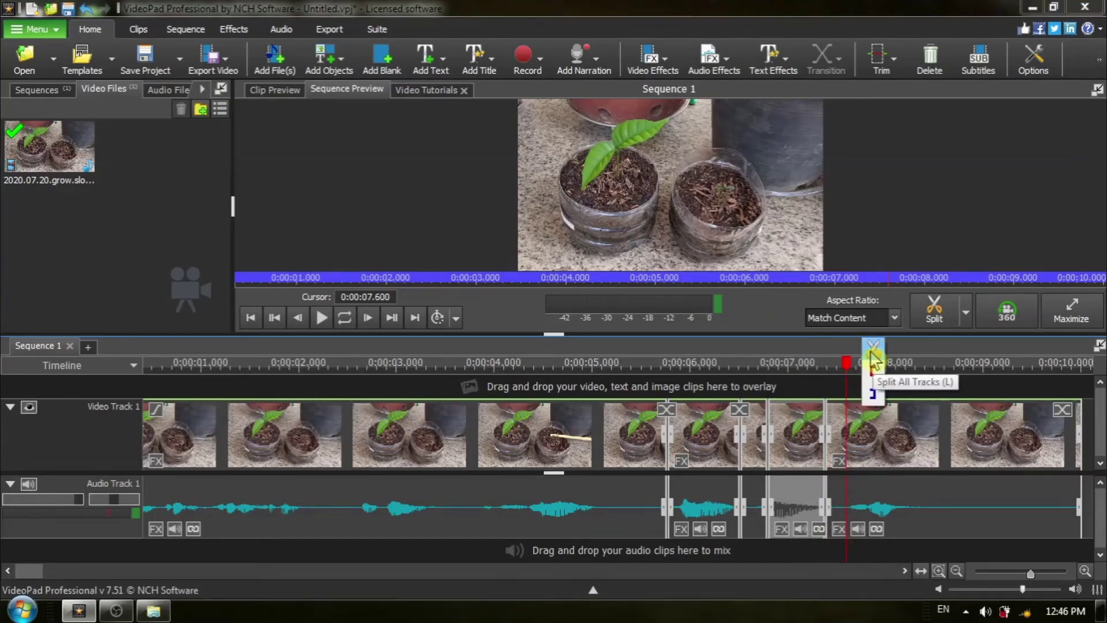
left_click(873, 355)
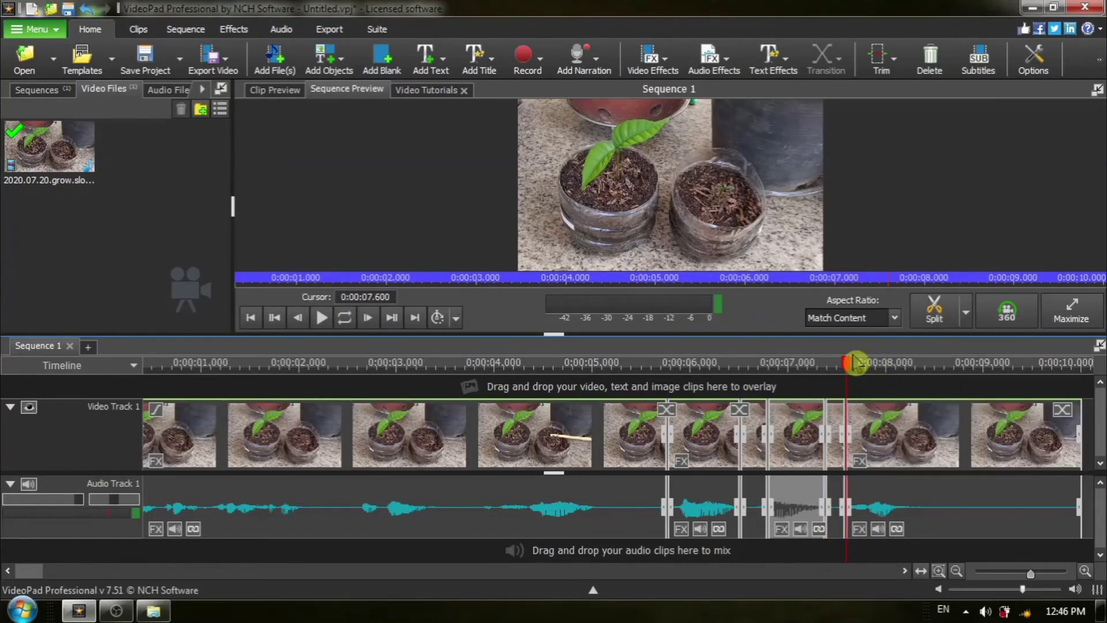
left_click(856, 364)
left_click_drag(857, 365, 913, 378)
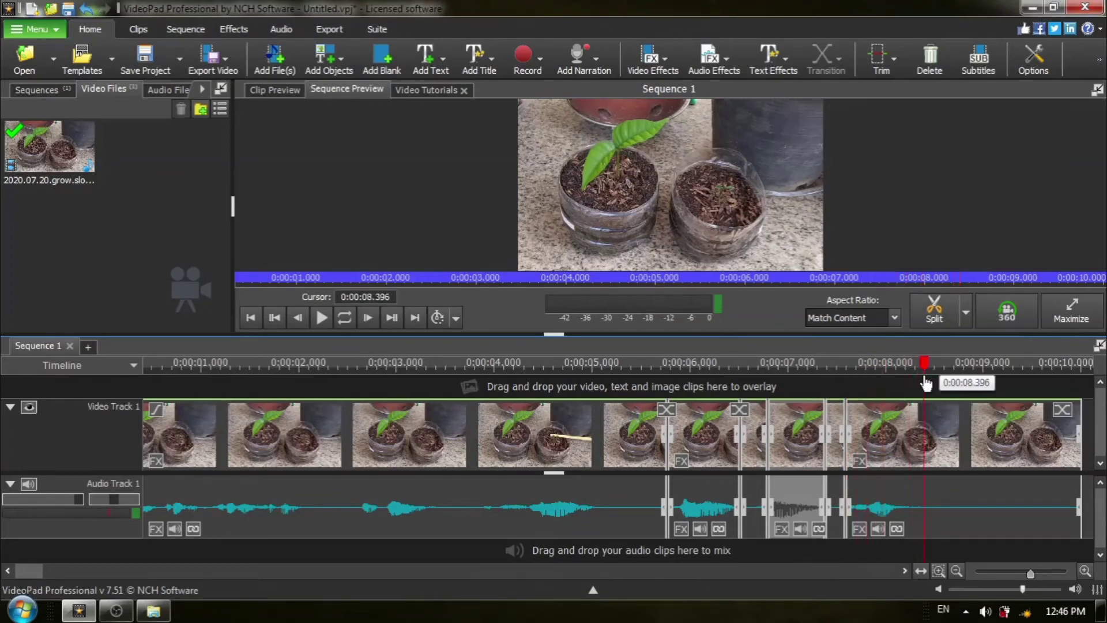
left_click(940, 357)
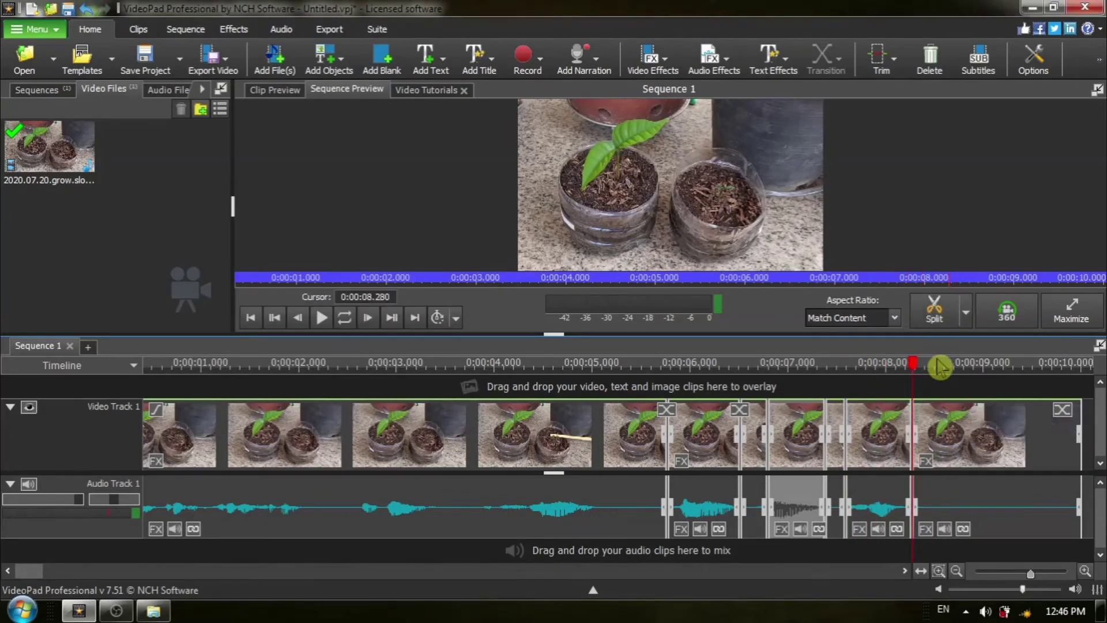
Slow the new audio piece to 66% with 'Keep audio pitch unchanged' off
left_click(882, 493)
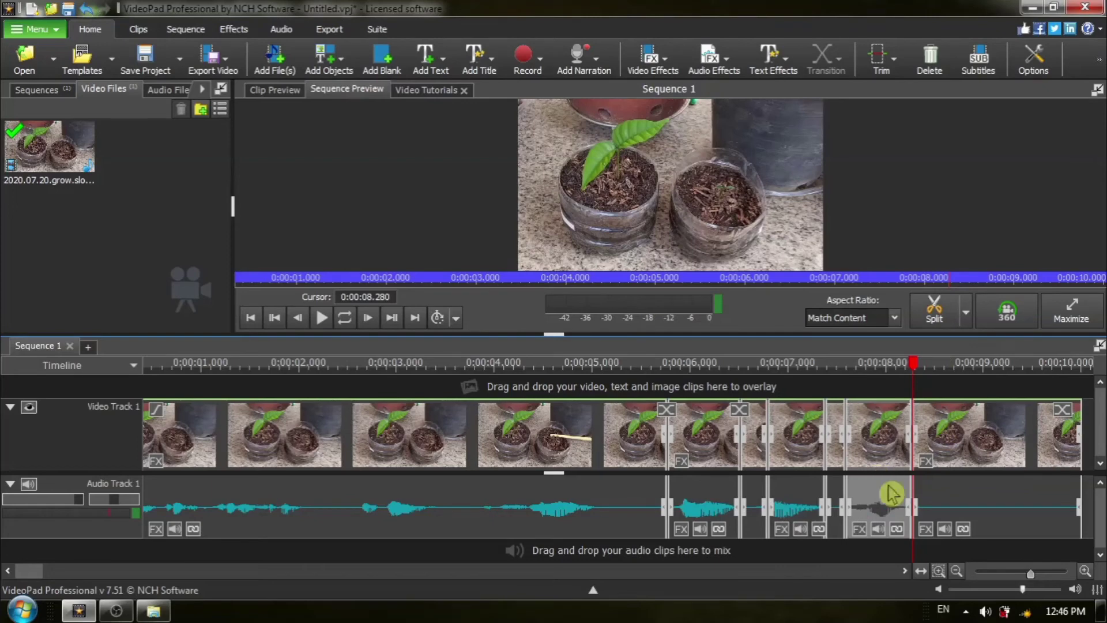
right_click(879, 495)
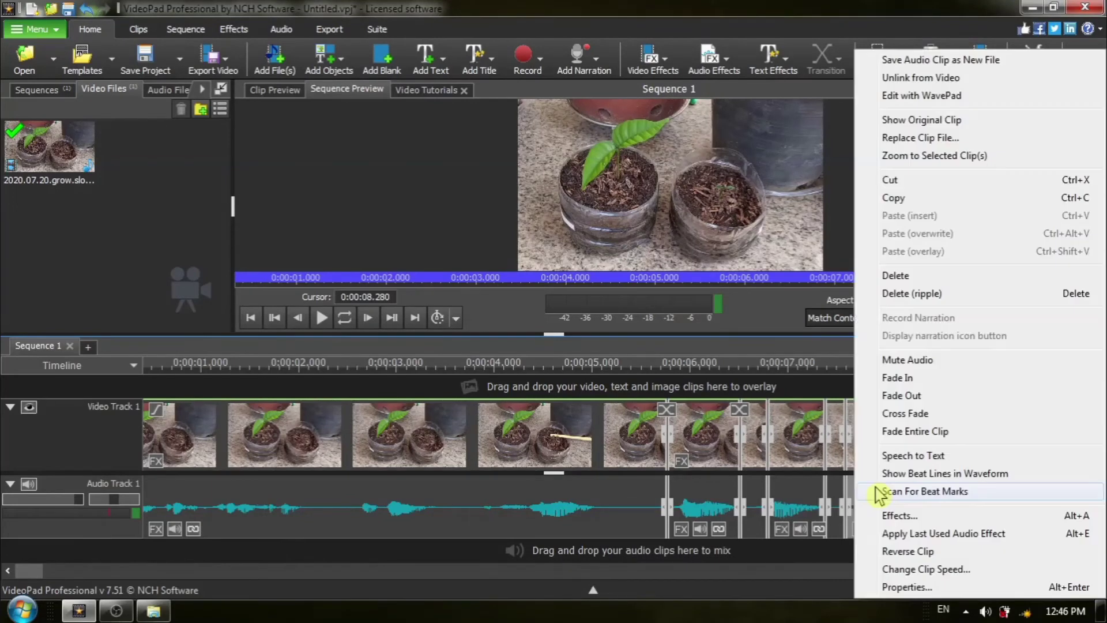
left_click(910, 570)
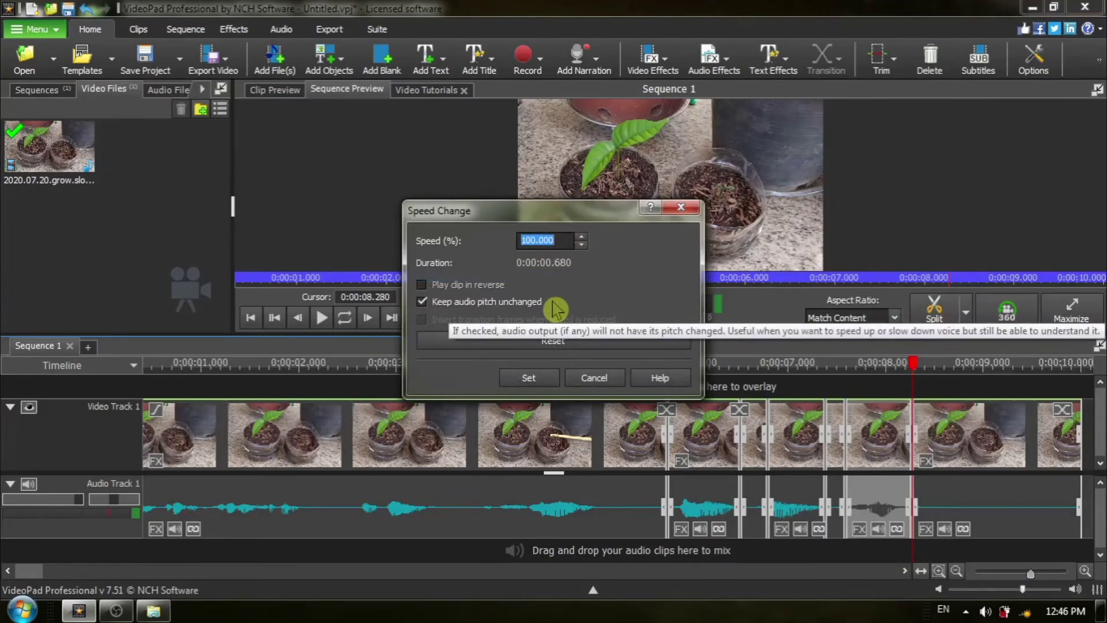
type("66")
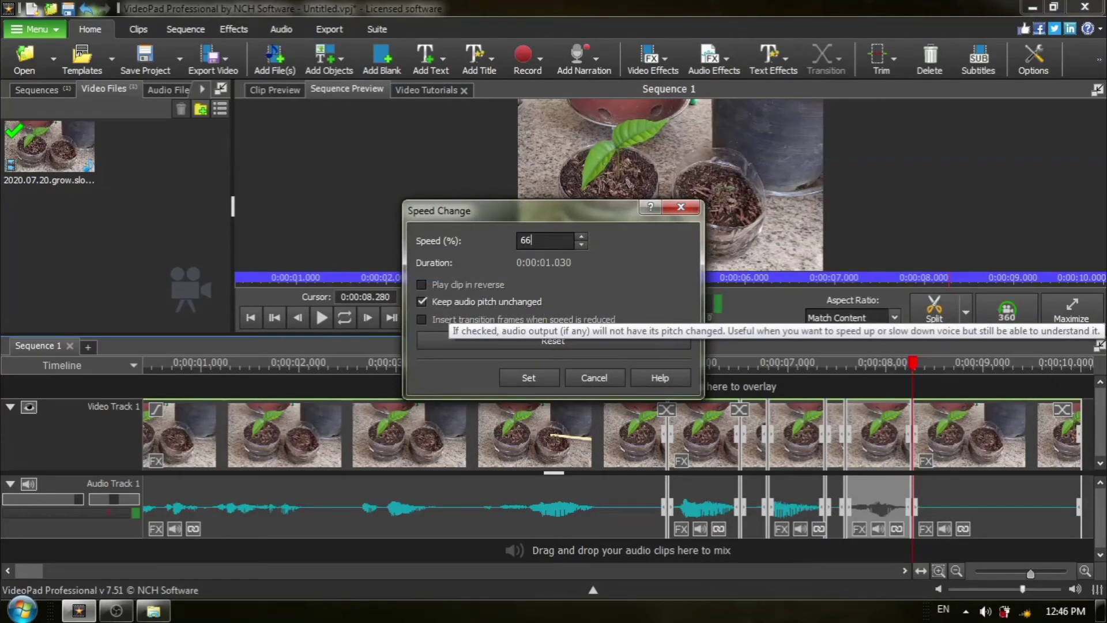
left_click(422, 302)
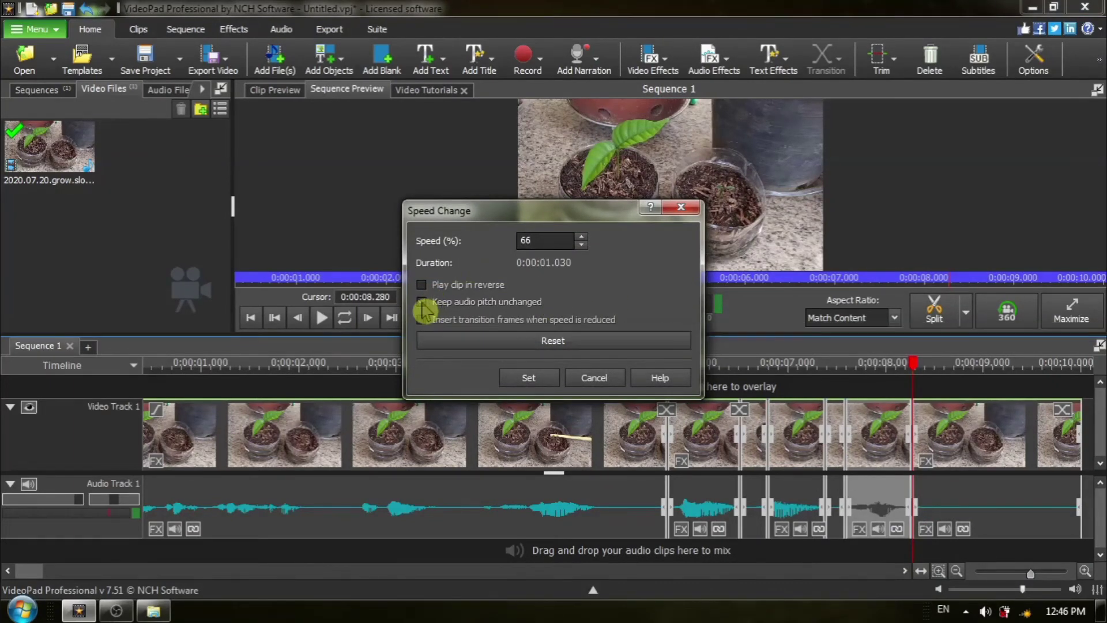
left_click(531, 378)
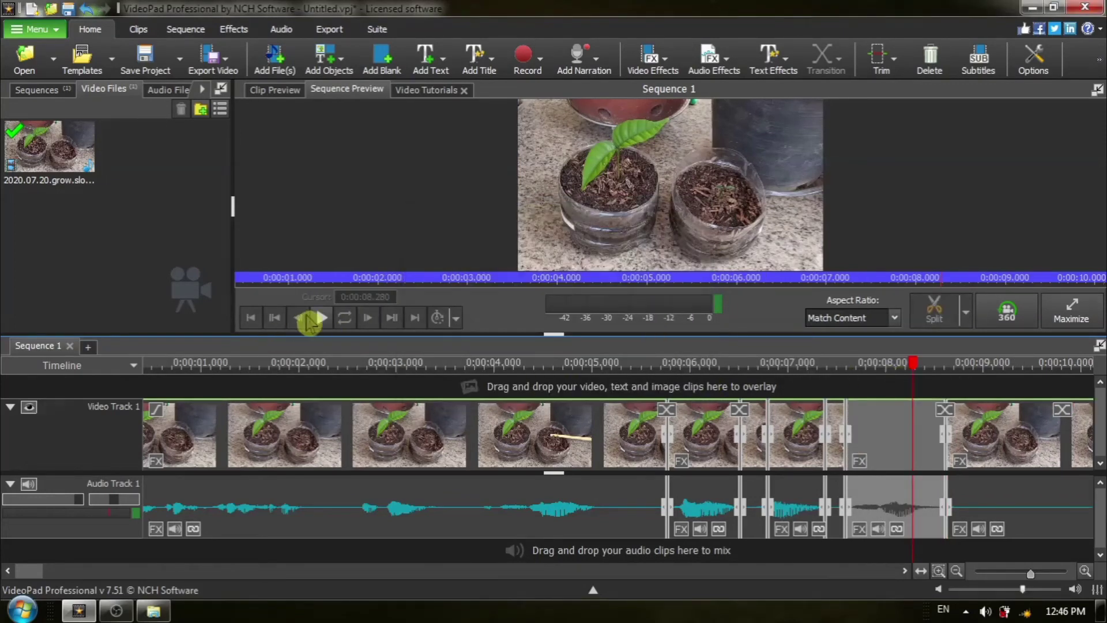
Move the playhead back to the start of the timeline
left_click(251, 318)
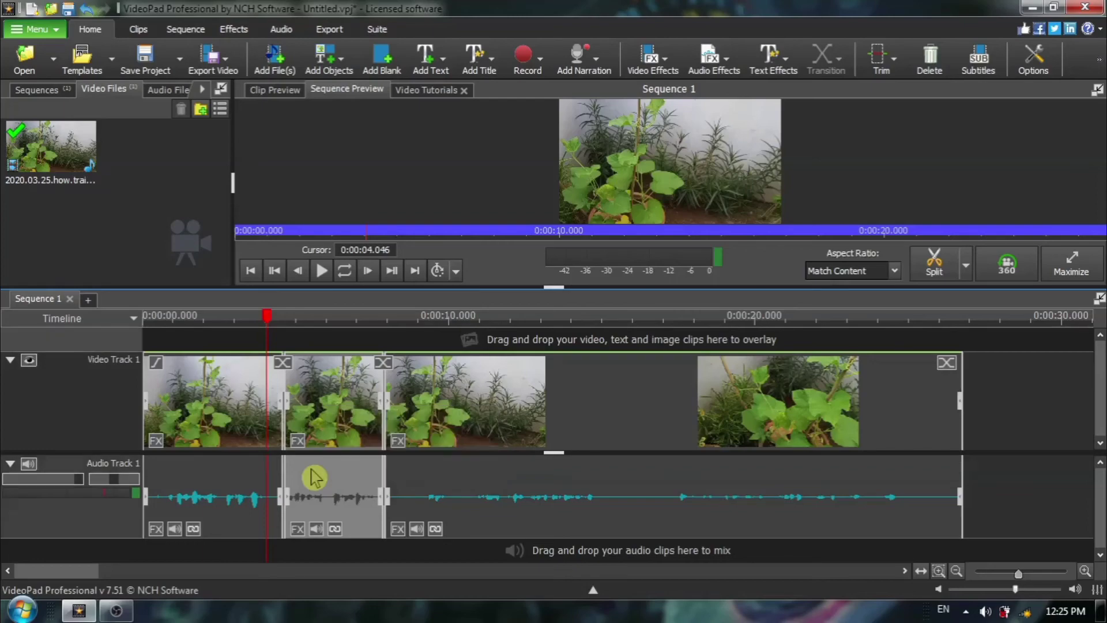
Change the second clip's speed to 125% with 'Keep audio pitch unchanged' off
right_click(313, 476)
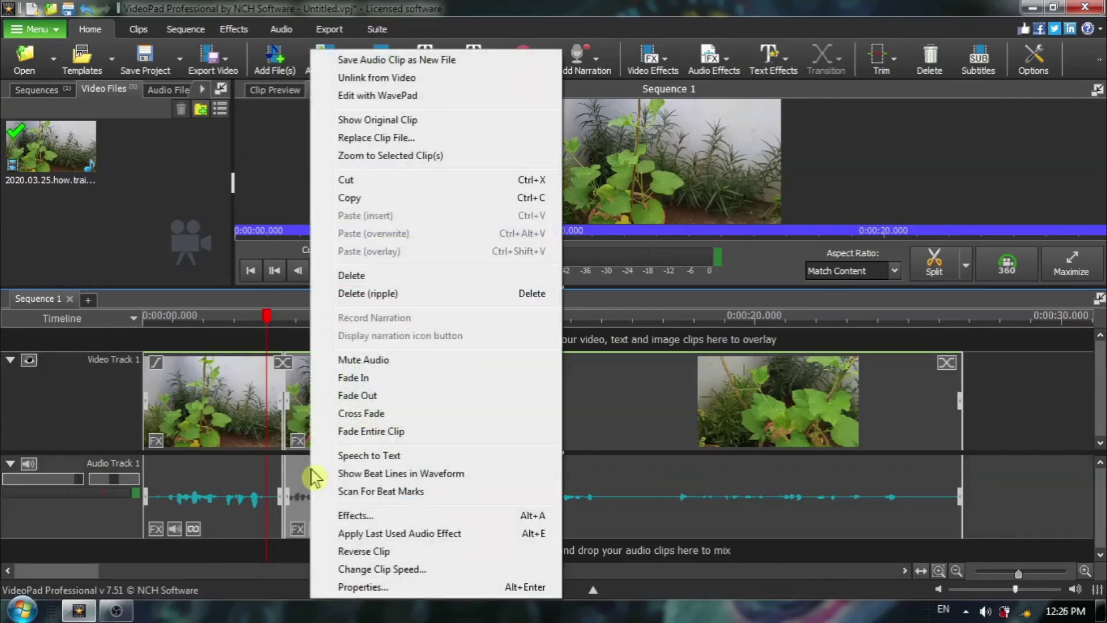
left_click(411, 571)
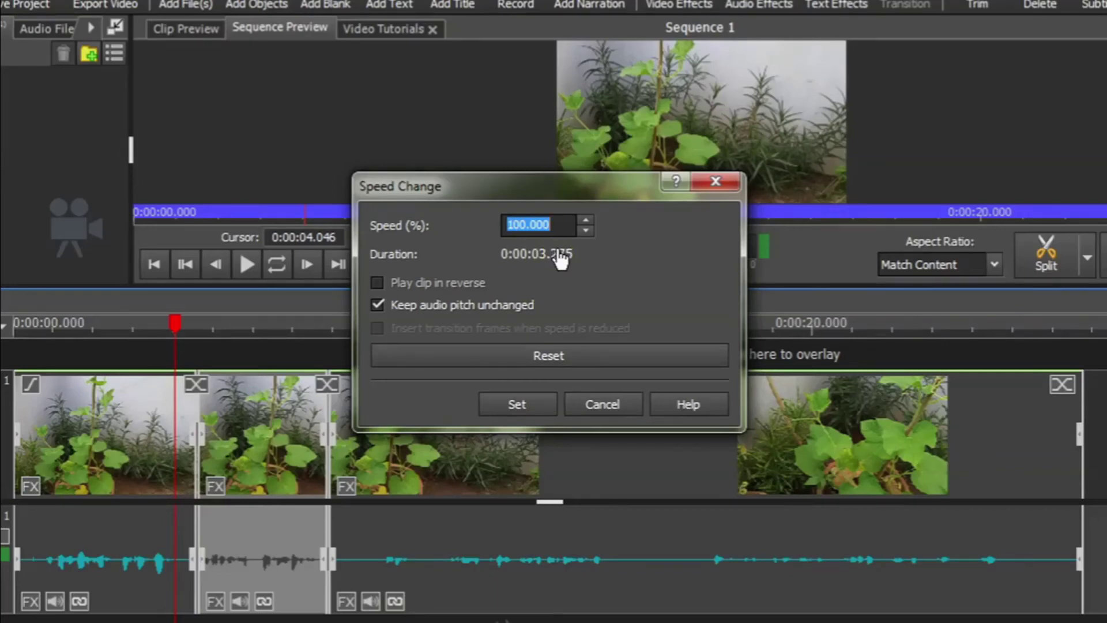
type("12")
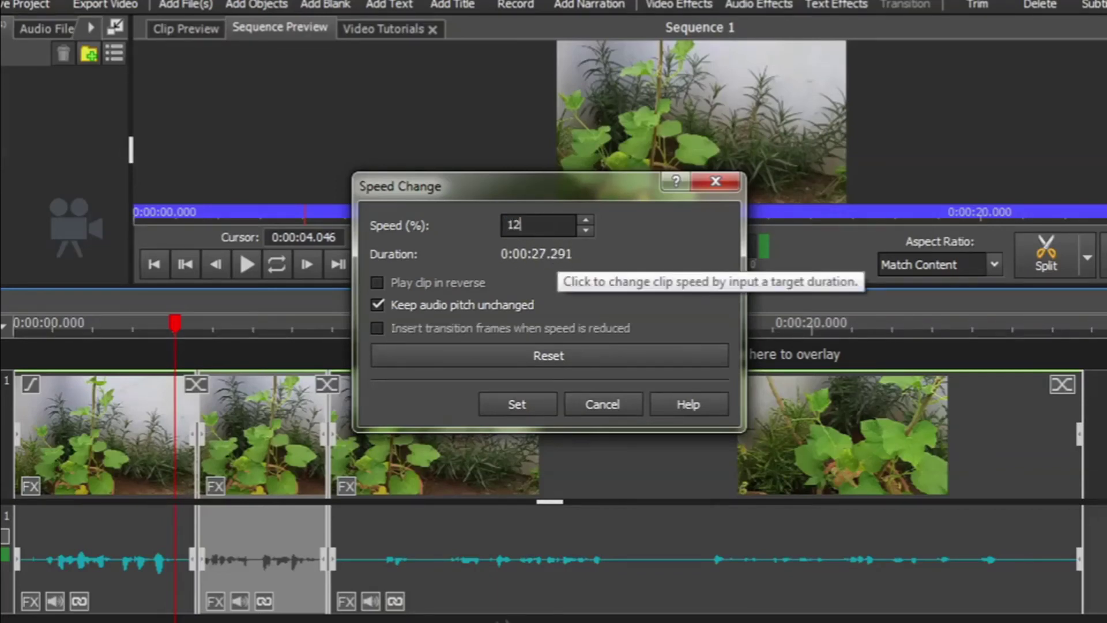
type("5")
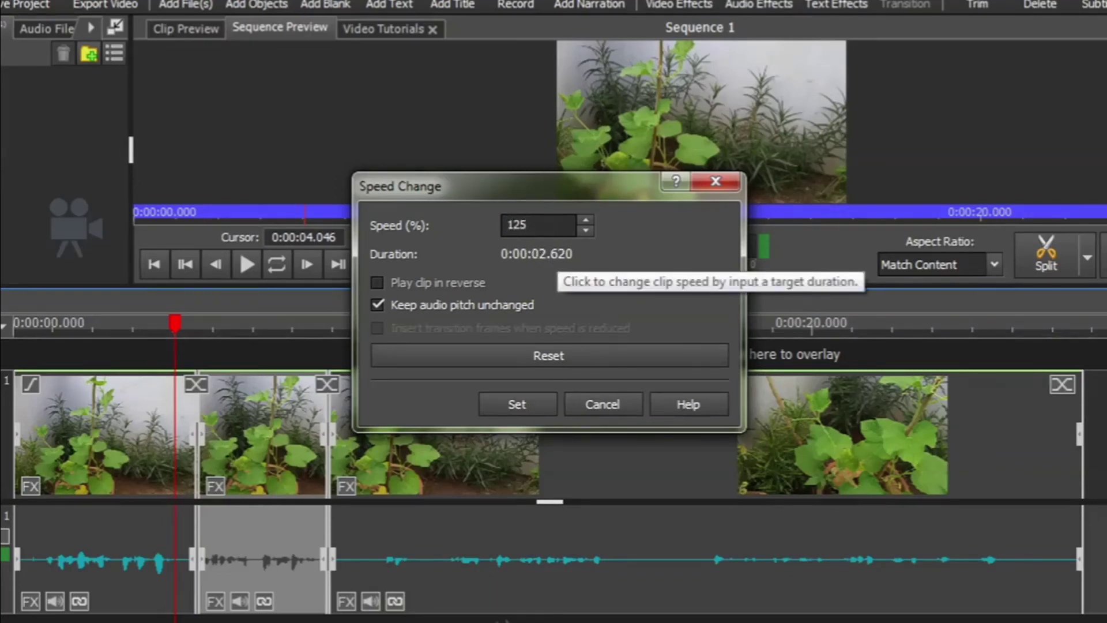
left_click(379, 307)
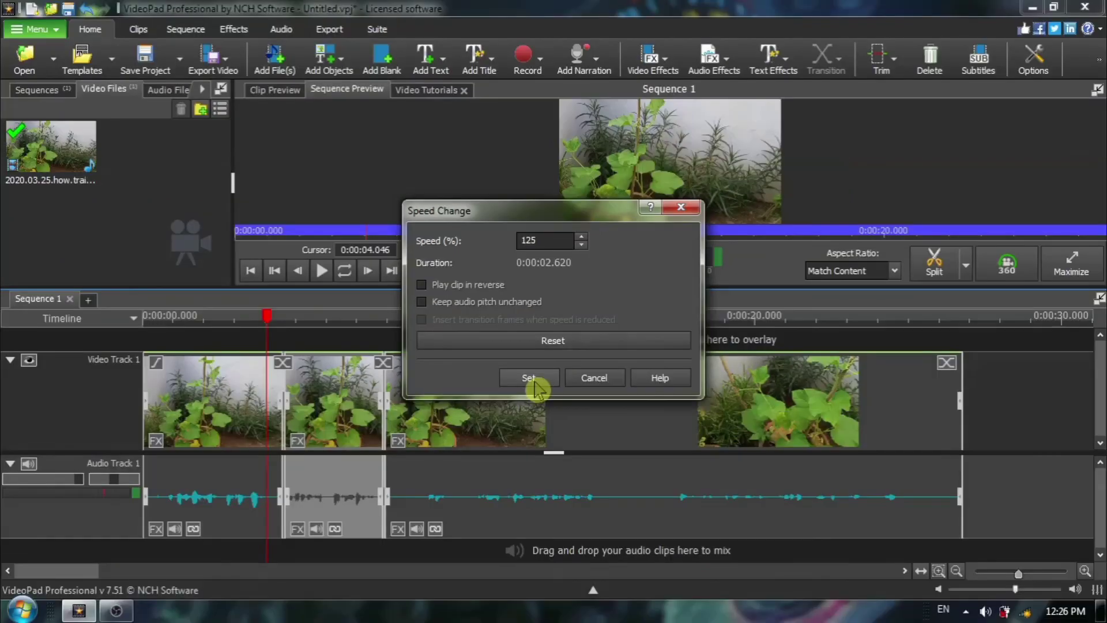
left_click(526, 409)
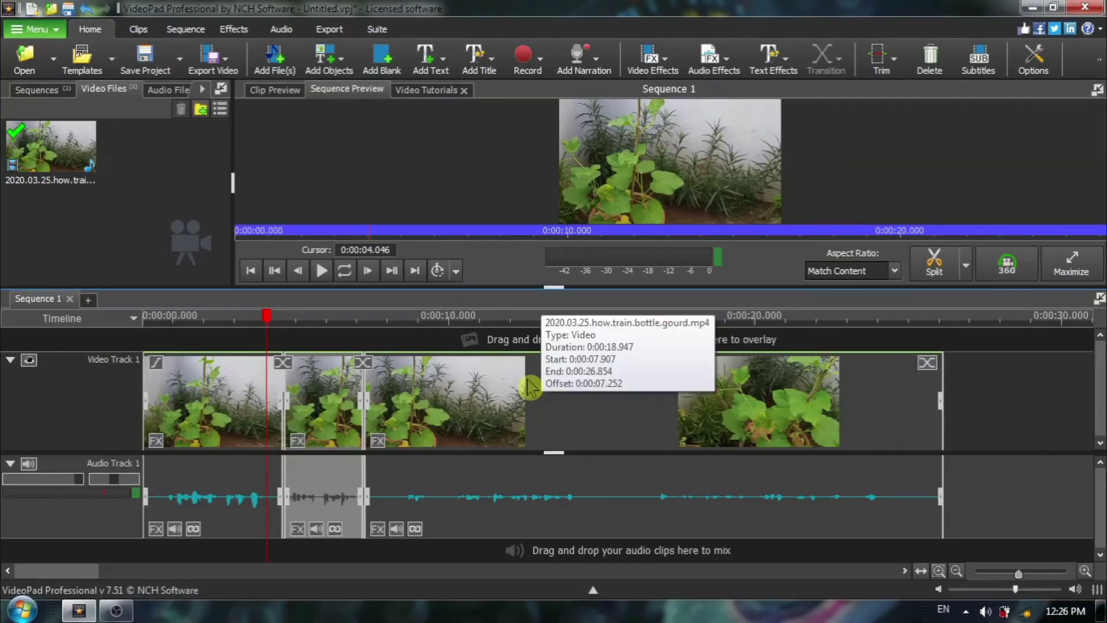